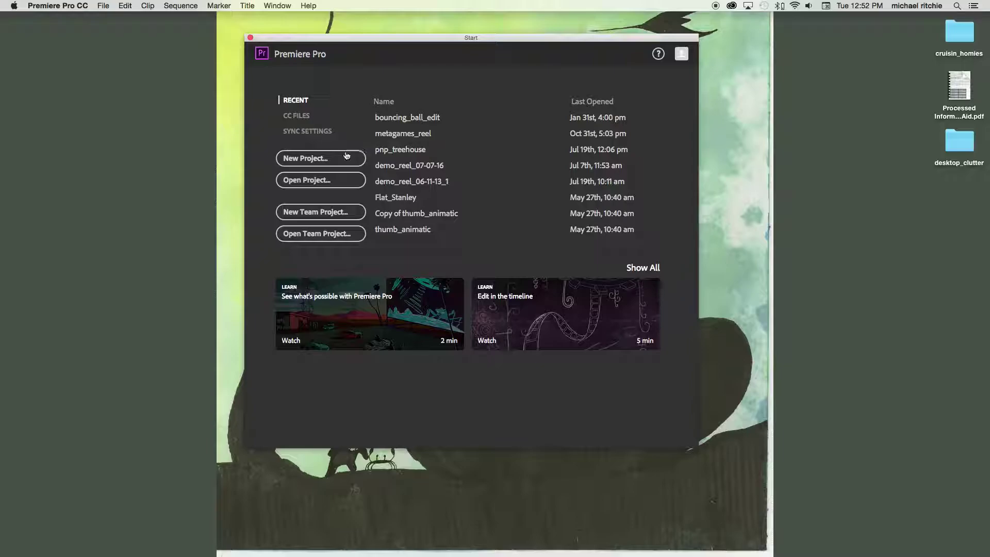
Start a new project and enter 'test' as its name
{"action": "left_click", "coordinate": [320, 157]}
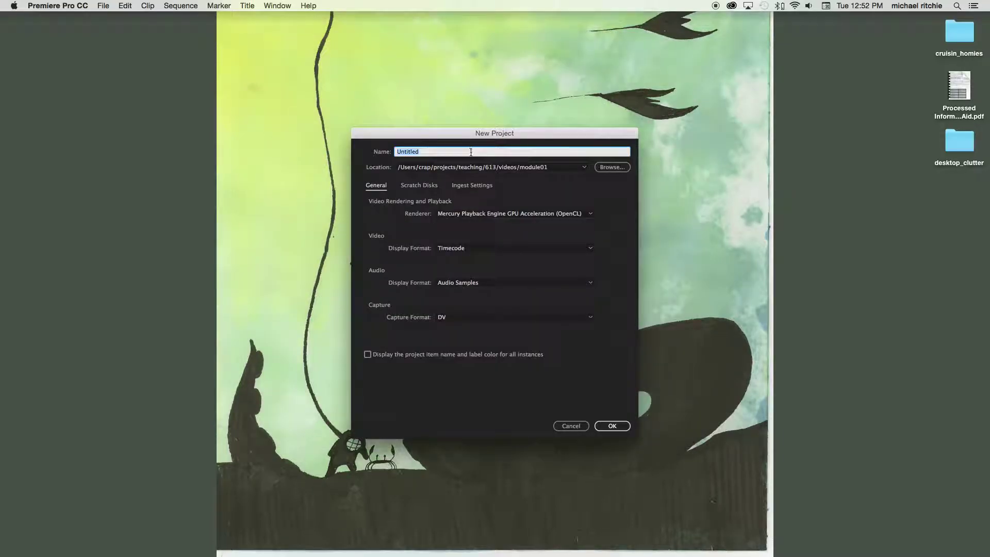
{"action": "type", "text": "tex"}
{"action": "key", "text": "BackSpace"}
{"action": "type", "text": "st"}
Confirm the New Project dialog to create the empty project 'test'
{"action": "left_click", "coordinate": [612, 426]}
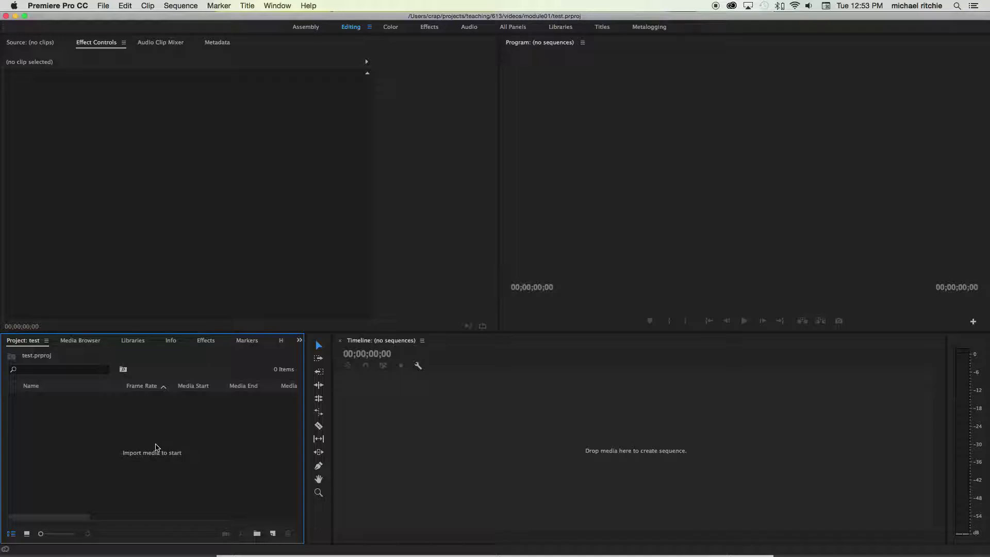
Import corner_pin.m4v, single_point_track.m4v and stabilize.m4v into the project bin
{"action": "left_click", "coordinate": [109, 7]}
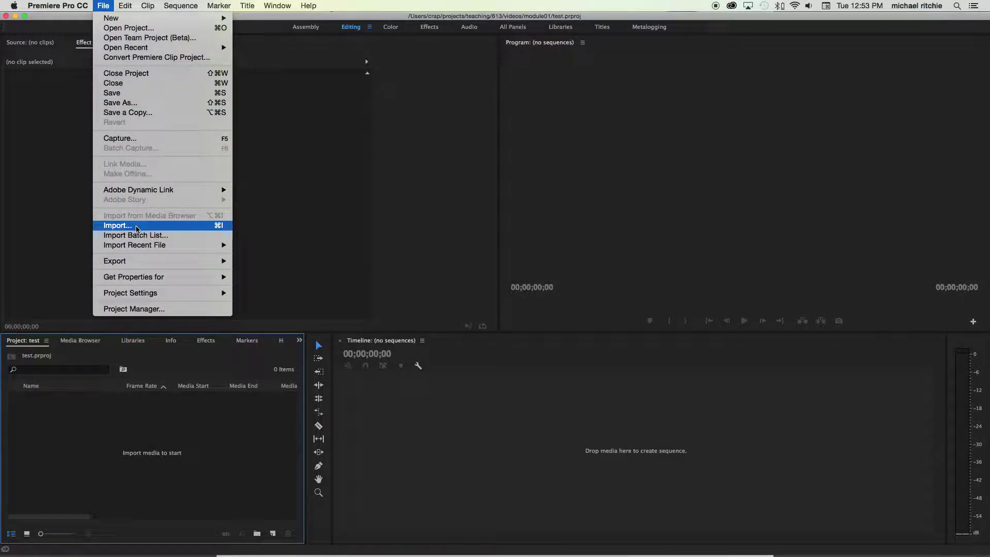
{"action": "left_click", "coordinate": [160, 360]}
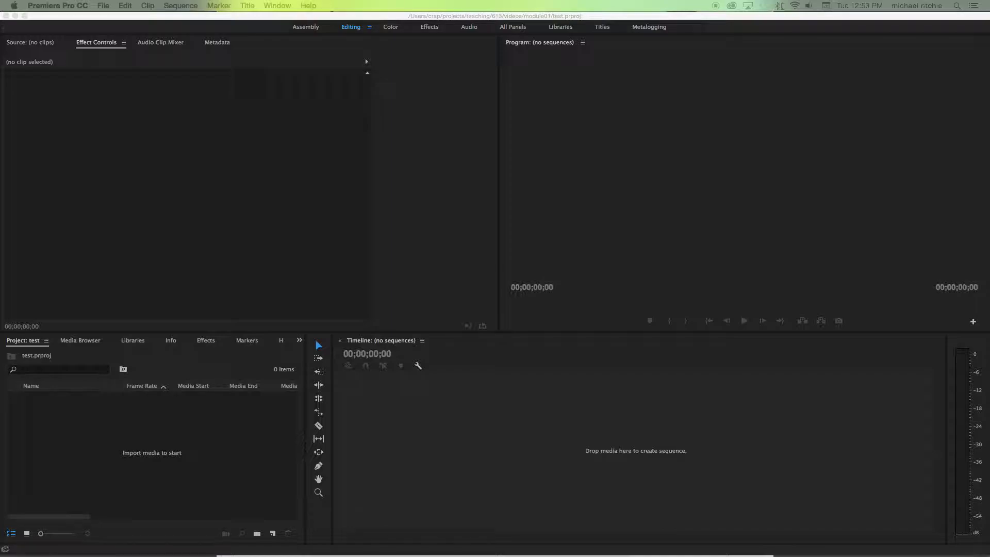
{"action": "left_click_drag", "start_coordinate": [37, 335], "coordinate": [144, 435]}
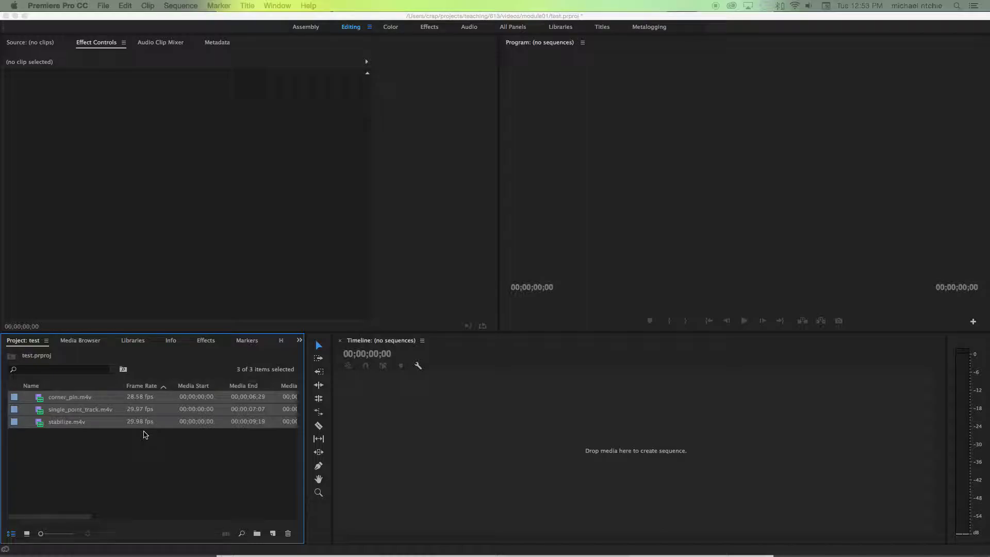
Build a new sequence named single_point_track from the single_point_track.m4v clip
{"action": "left_click", "coordinate": [97, 438]}
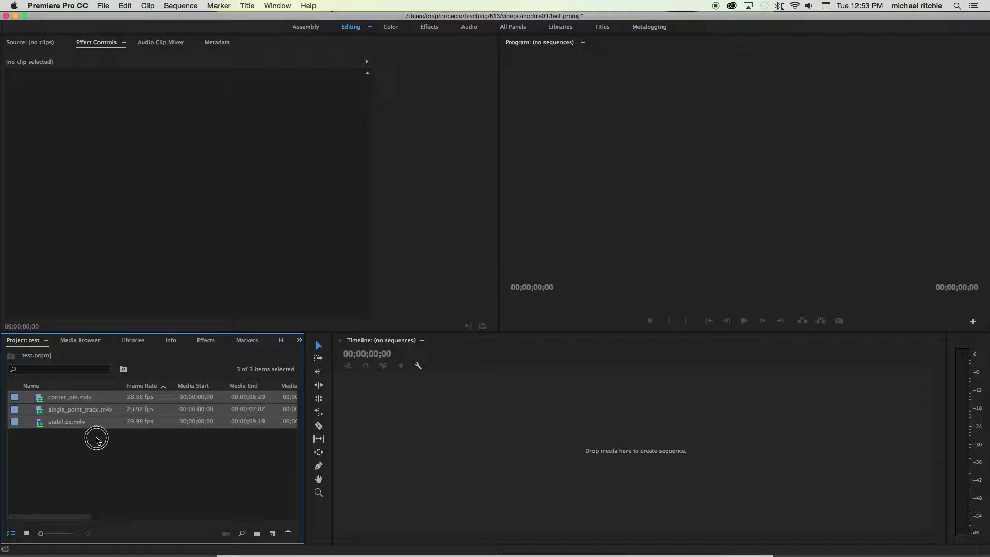
{"action": "left_click", "coordinate": [72, 425]}
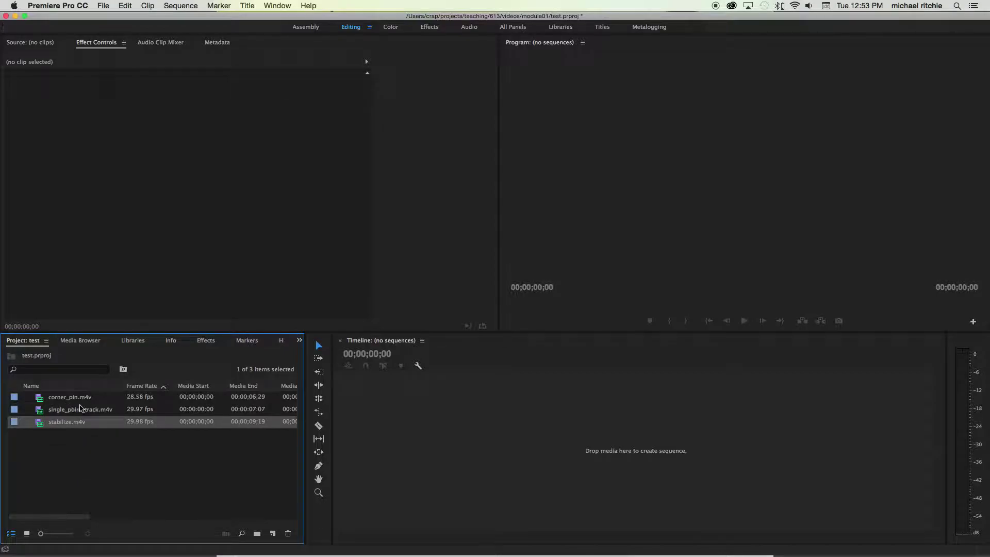
{"action": "left_click", "coordinate": [51, 410]}
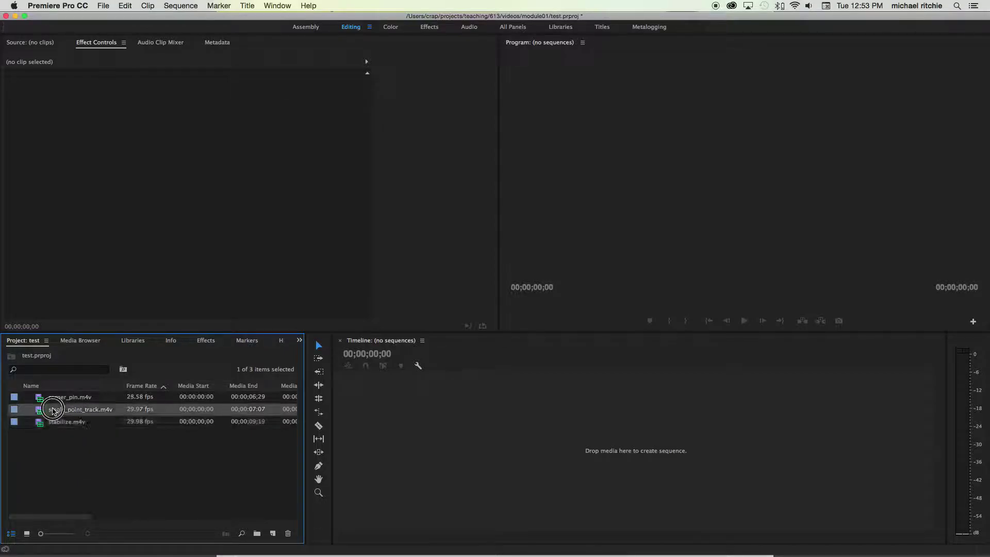
{"action": "left_click_drag", "start_coordinate": [42, 415], "coordinate": [515, 466]}
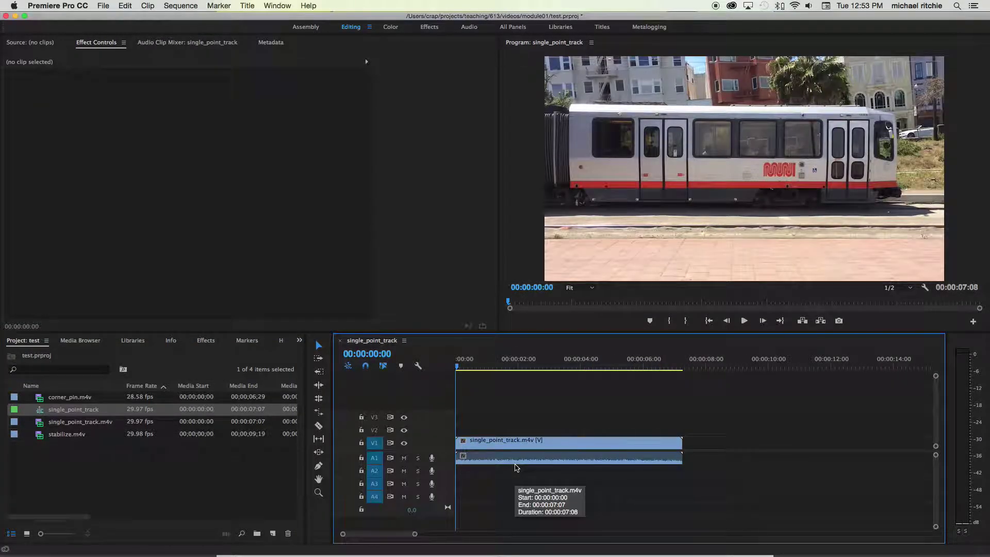
Rename the sequence to 'test' and scrub through the start of the tram footage
{"action": "left_click", "coordinate": [74, 410]}
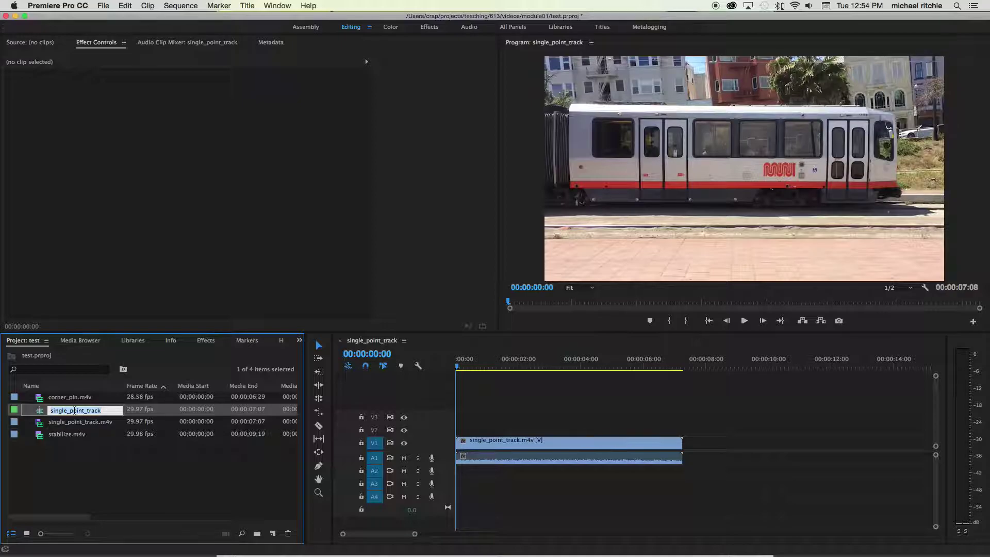
{"action": "type", "text": "test"}
{"action": "key", "text": "Tab"}
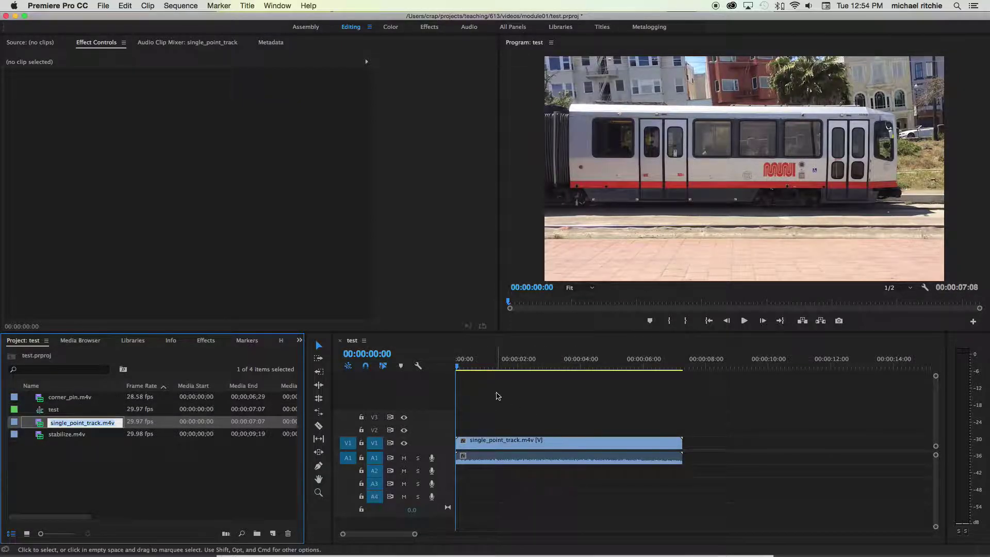
{"action": "mouse_move", "coordinate": [457, 368]}
{"action": "left_mouse_down"}
{"action": "mouse_move", "coordinate": [468, 367]}
{"action": "mouse_move", "coordinate": [460, 369]}
{"action": "left_mouse_up"}
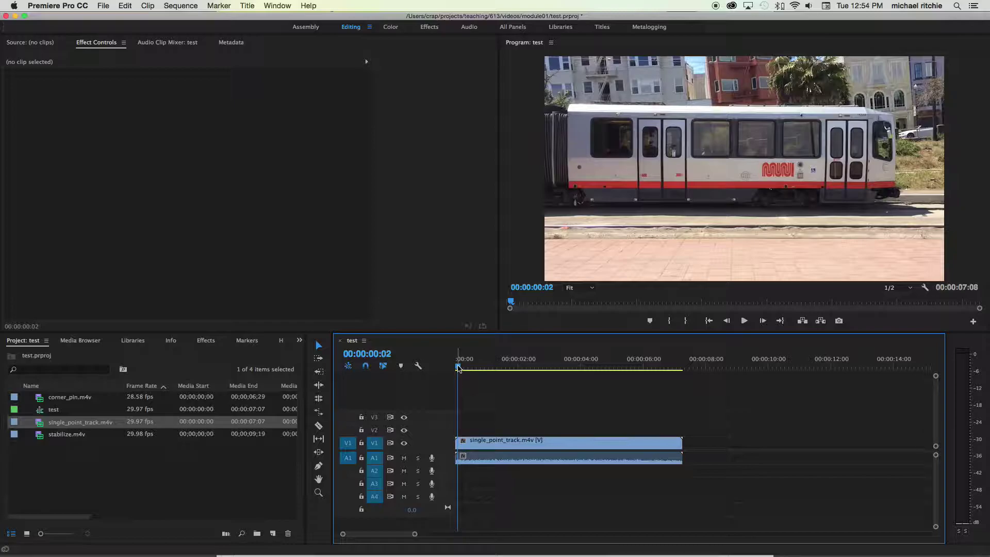
{"action": "mouse_move", "coordinate": [457, 368]}
{"action": "left_mouse_down"}
{"action": "mouse_move", "coordinate": [657, 368]}
{"action": "mouse_move", "coordinate": [444, 371]}
{"action": "left_mouse_up"}
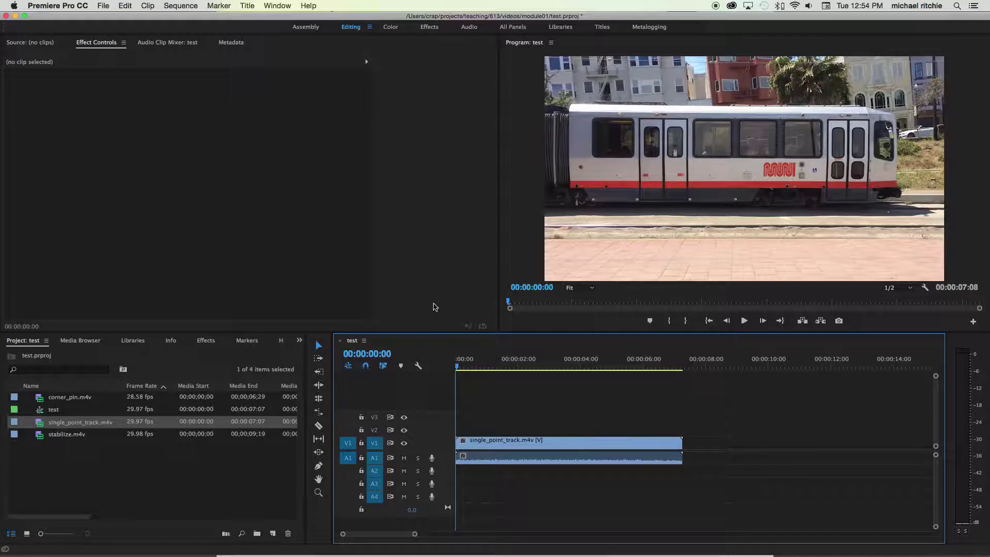
Add stabilize.m4v then corner_pin.m4v after the first clip, making the sequence 00:00:23:28
{"action": "left_click_drag", "start_coordinate": [49, 438], "coordinate": [684, 444]}
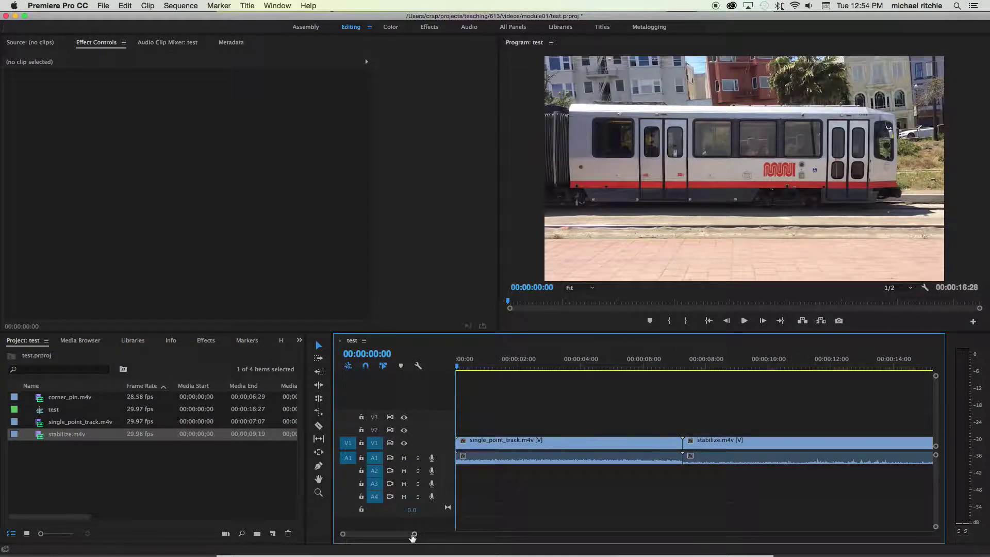
{"action": "left_click_drag", "start_coordinate": [413, 534], "coordinate": [498, 537]}
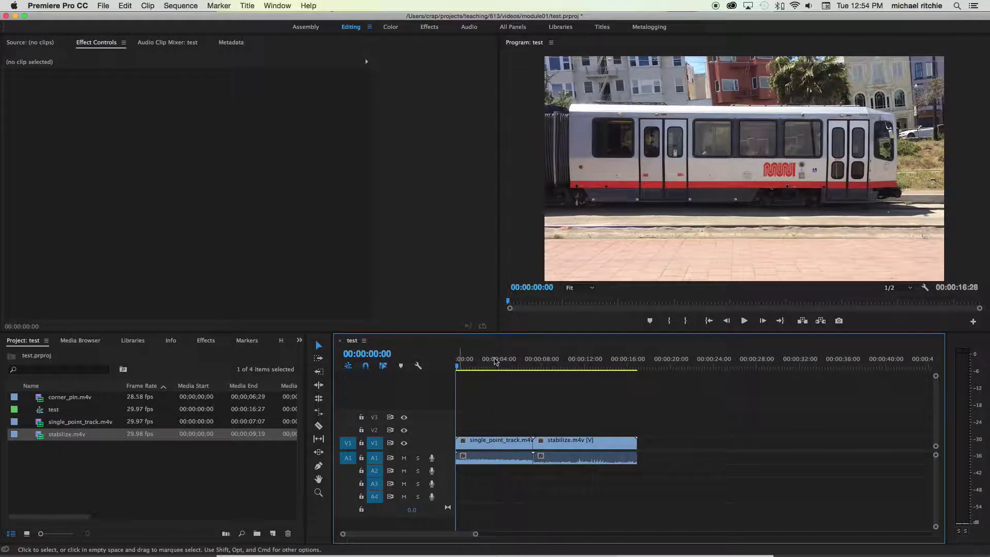
{"action": "left_click_drag", "start_coordinate": [66, 397], "coordinate": [642, 455]}
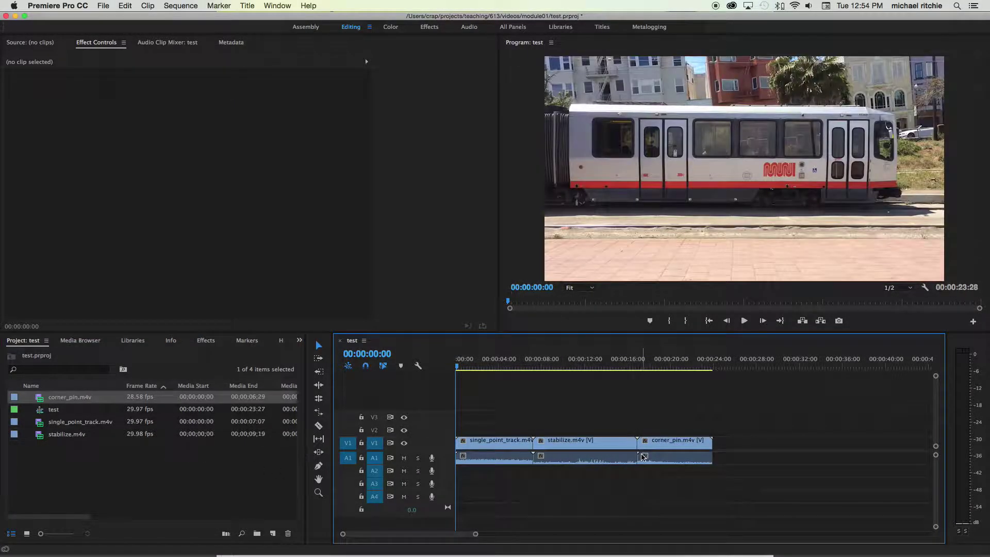
{"action": "left_click_drag", "start_coordinate": [627, 365], "coordinate": [448, 384]}
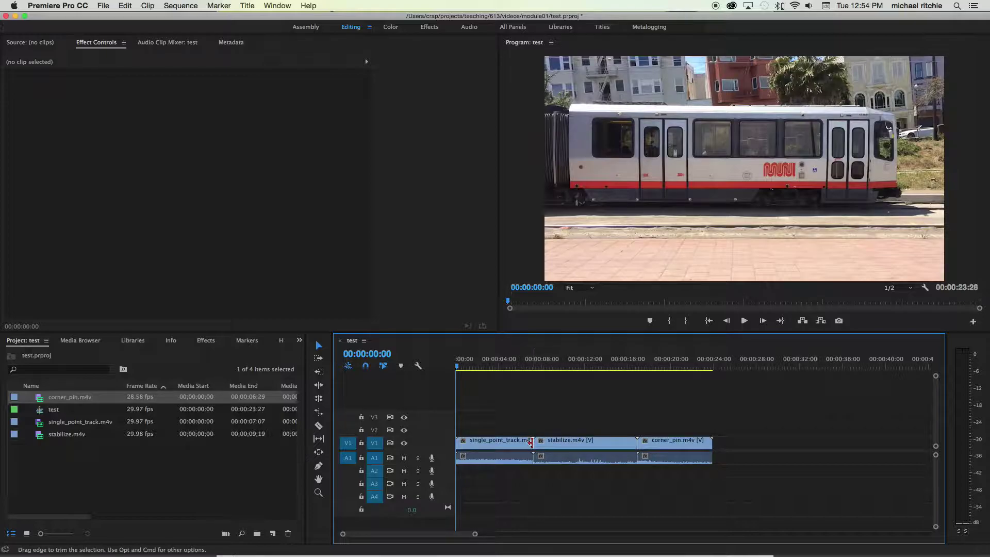
Test-trim the edit between the first two clips, then park the playhead near 00:00:02:25
{"action": "left_click_drag", "start_coordinate": [491, 356], "coordinate": [517, 364]}
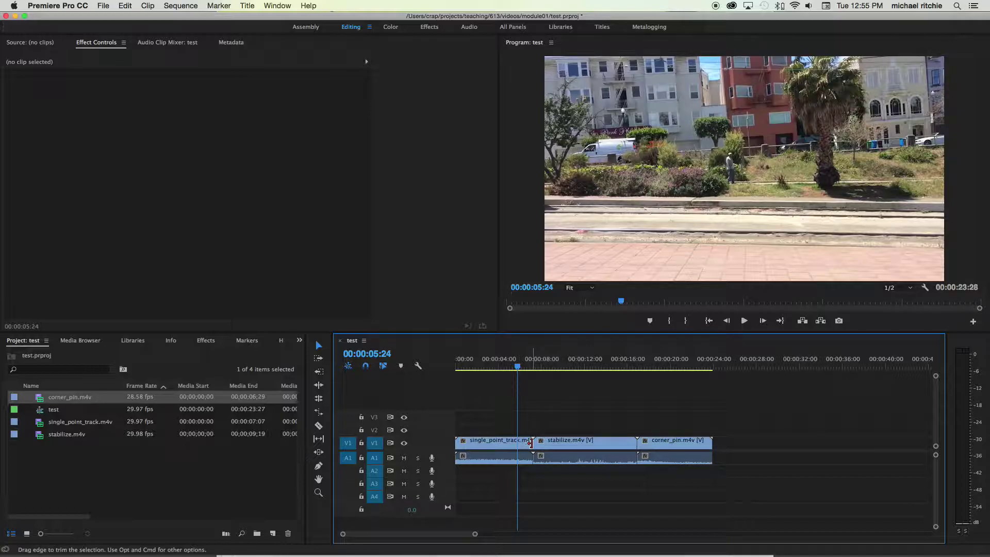
{"action": "left_click", "coordinate": [532, 447]}
{"action": "mouse_move", "coordinate": [531, 443]}
{"action": "left_mouse_down"}
{"action": "mouse_move", "coordinate": [513, 441]}
{"action": "mouse_move", "coordinate": [543, 446]}
{"action": "left_mouse_up"}
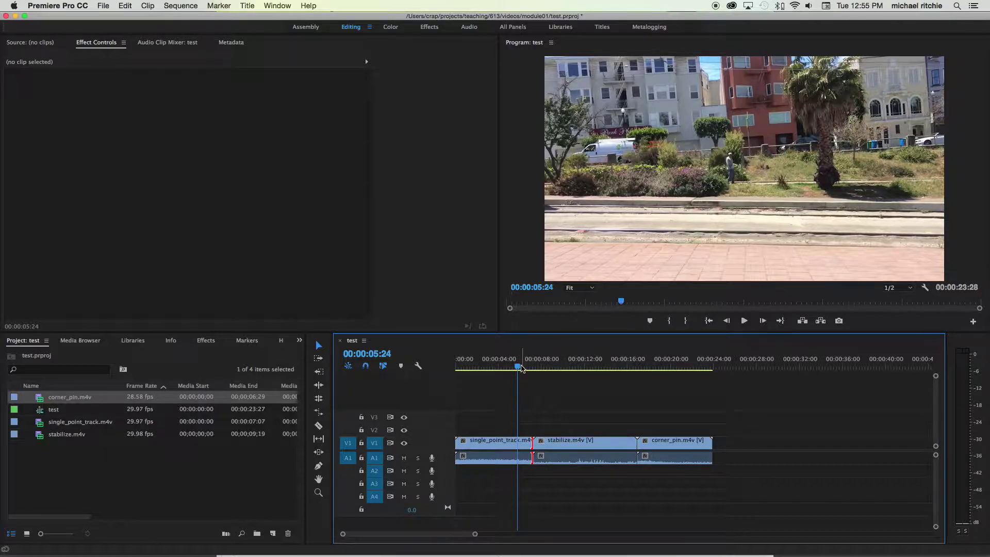
{"action": "mouse_move", "coordinate": [518, 369]}
{"action": "left_mouse_down"}
{"action": "mouse_move", "coordinate": [499, 369]}
{"action": "mouse_move", "coordinate": [520, 371]}
{"action": "left_mouse_up"}
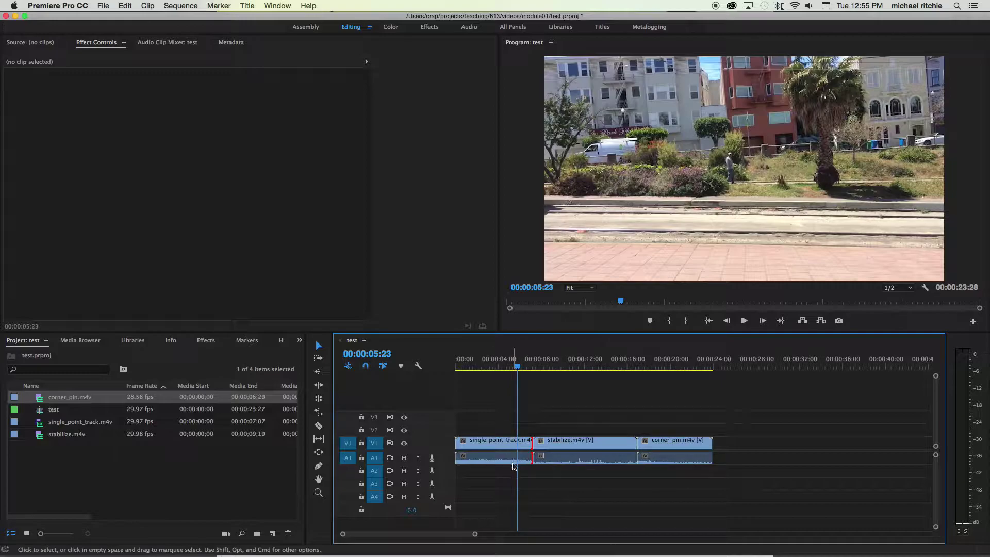
{"action": "left_click_drag", "start_coordinate": [517, 367], "coordinate": [486, 369]}
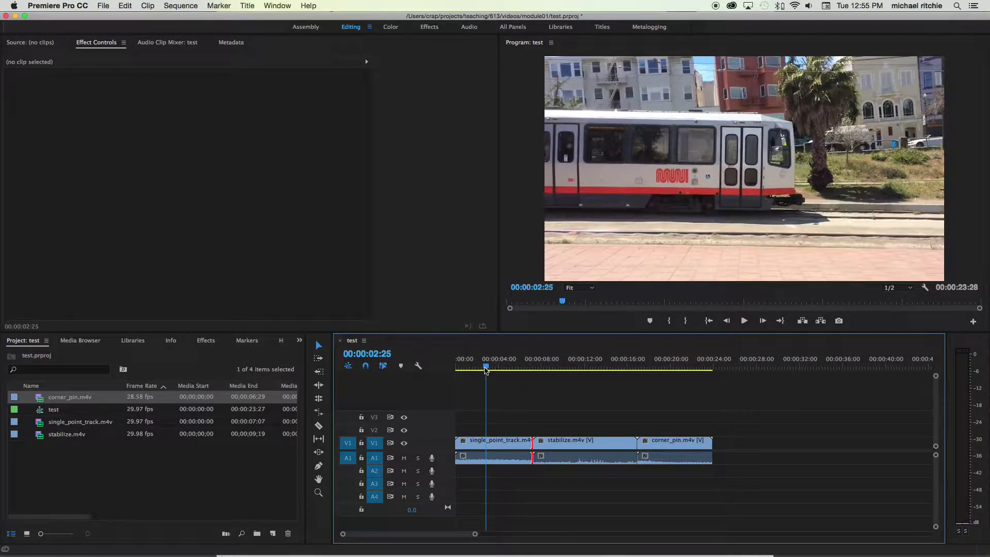
Razor the first clip at 00:00:03:01 and 00:00:05:00, then select the middle piece
{"action": "left_click", "coordinate": [319, 426]}
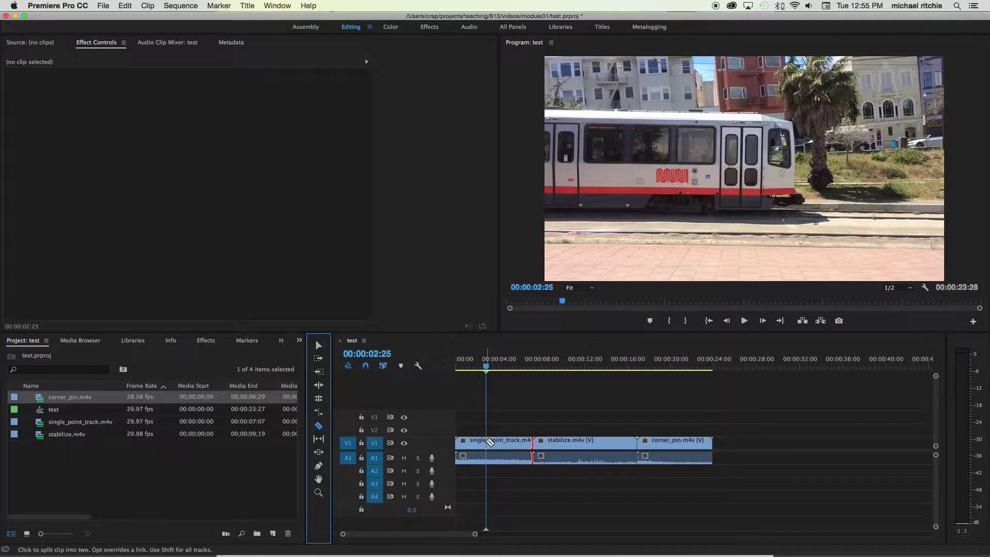
{"action": "left_click_drag", "start_coordinate": [487, 367], "coordinate": [489, 366]}
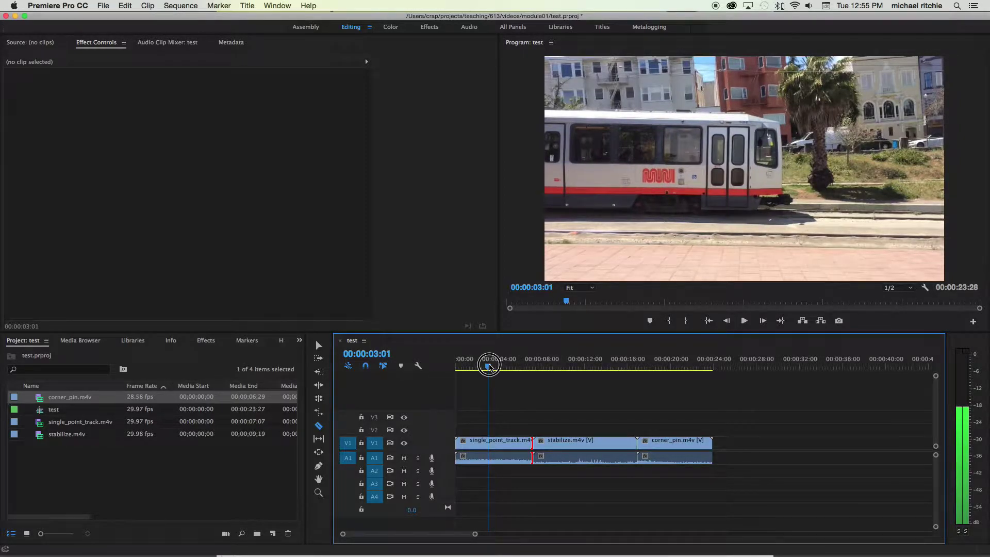
{"action": "left_click", "coordinate": [488, 442]}
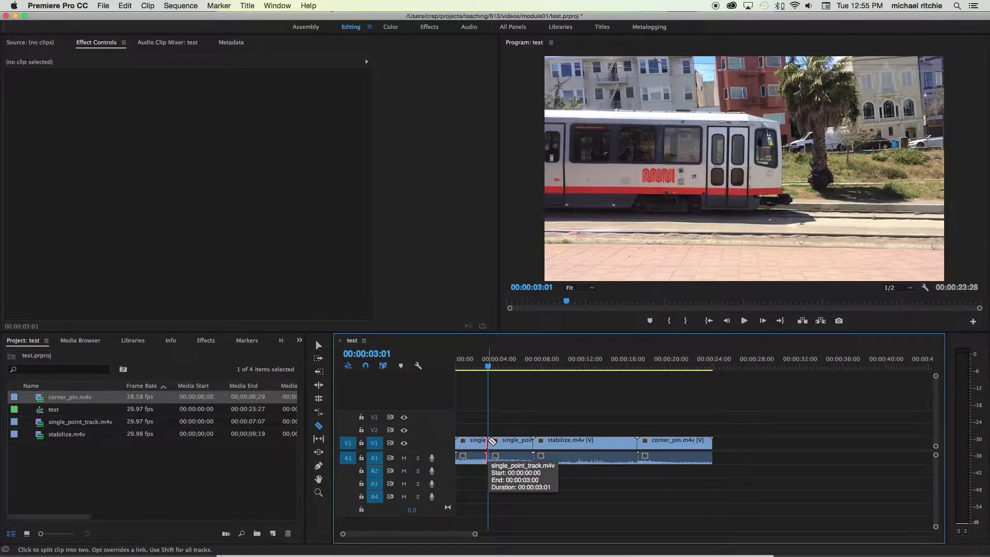
{"action": "left_click_drag", "start_coordinate": [488, 367], "coordinate": [511, 367]}
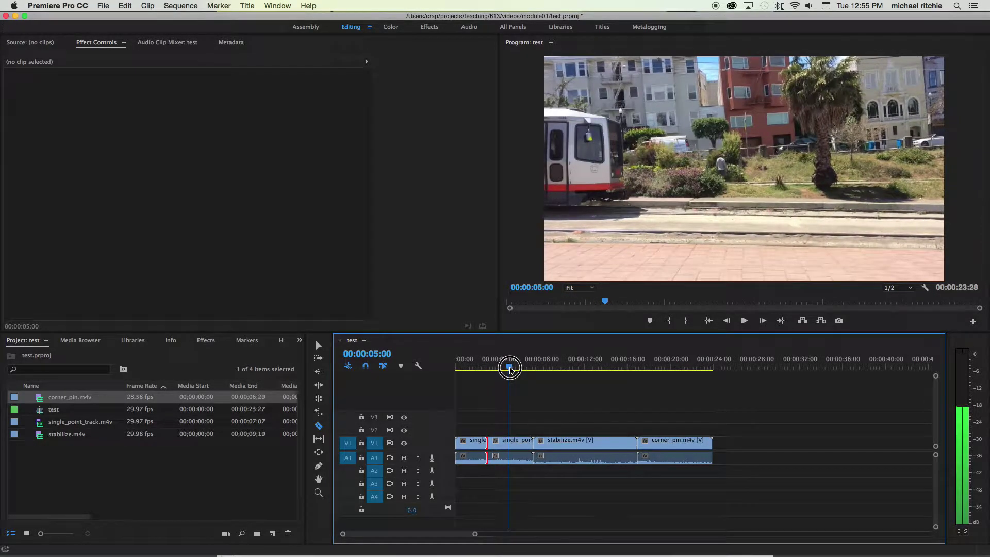
{"action": "left_click", "coordinate": [511, 442]}
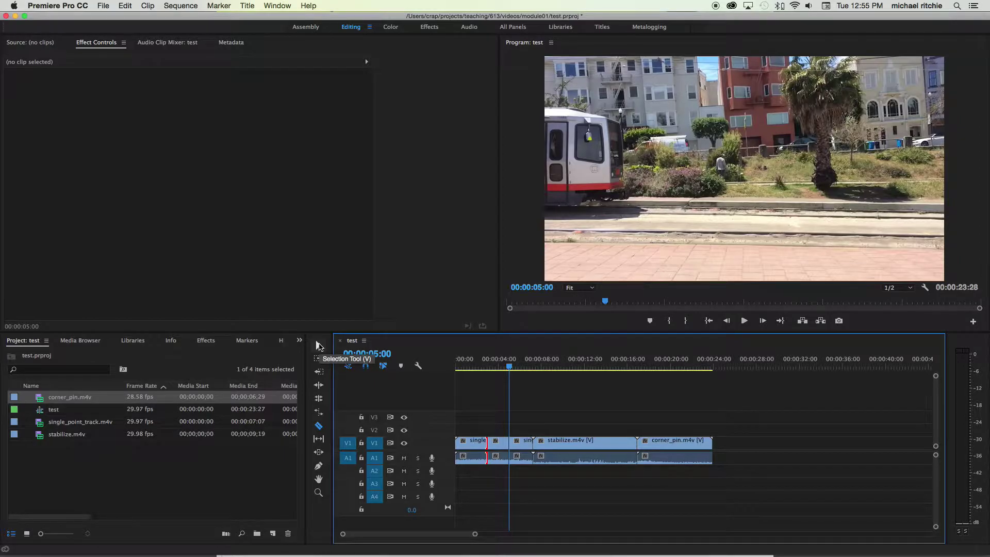
{"action": "left_click", "coordinate": [318, 346]}
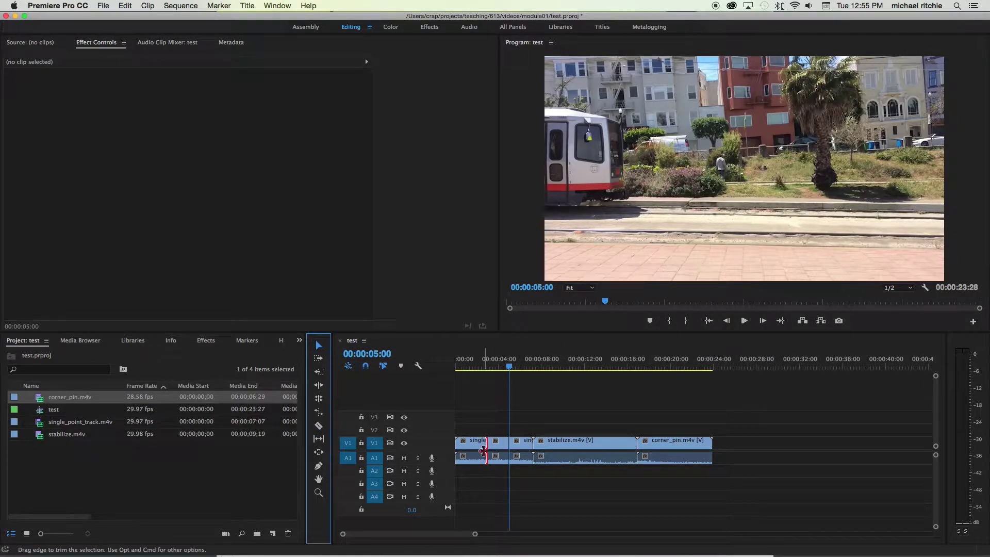
{"action": "left_click", "coordinate": [499, 444]}
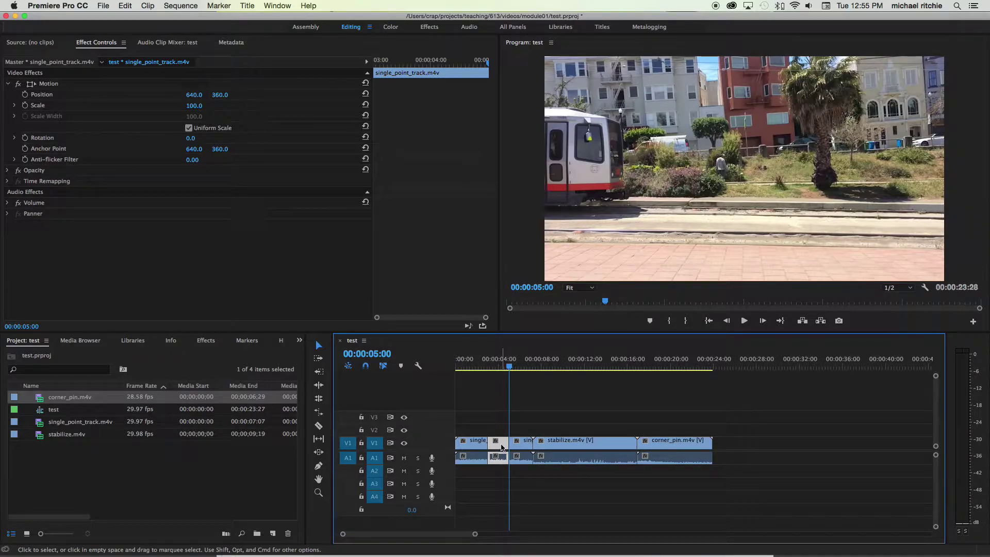
Delete the middle piece and ripple-delete its gap, shortening the sequence to 00:00:21:29
{"action": "key", "text": "Delete"}
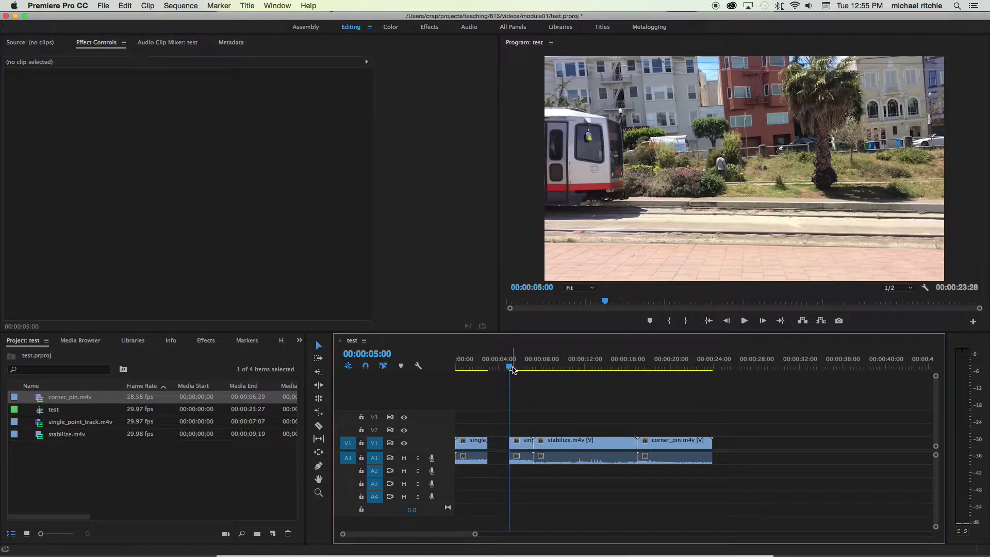
{"action": "left_click_drag", "start_coordinate": [510, 367], "coordinate": [540, 392]}
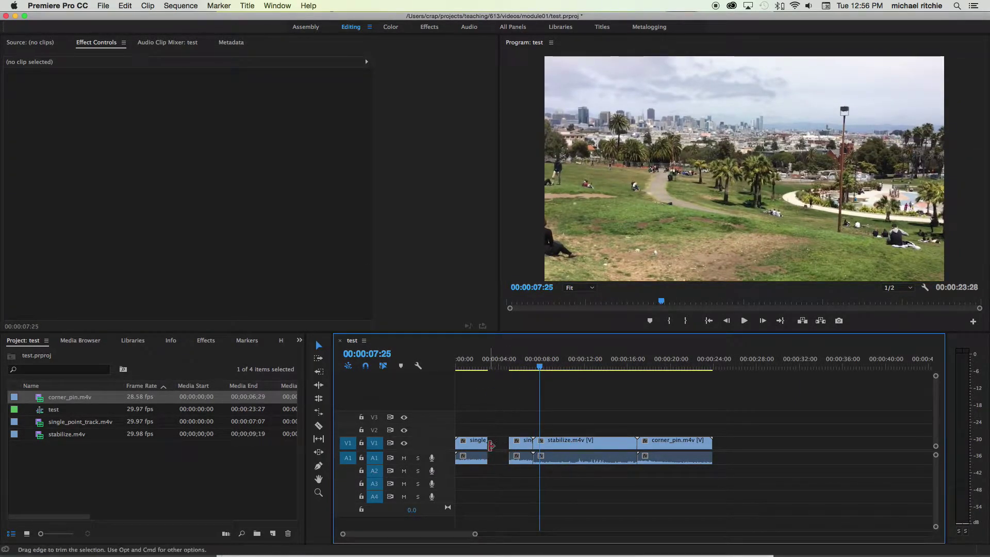
{"action": "left_click", "coordinate": [499, 446]}
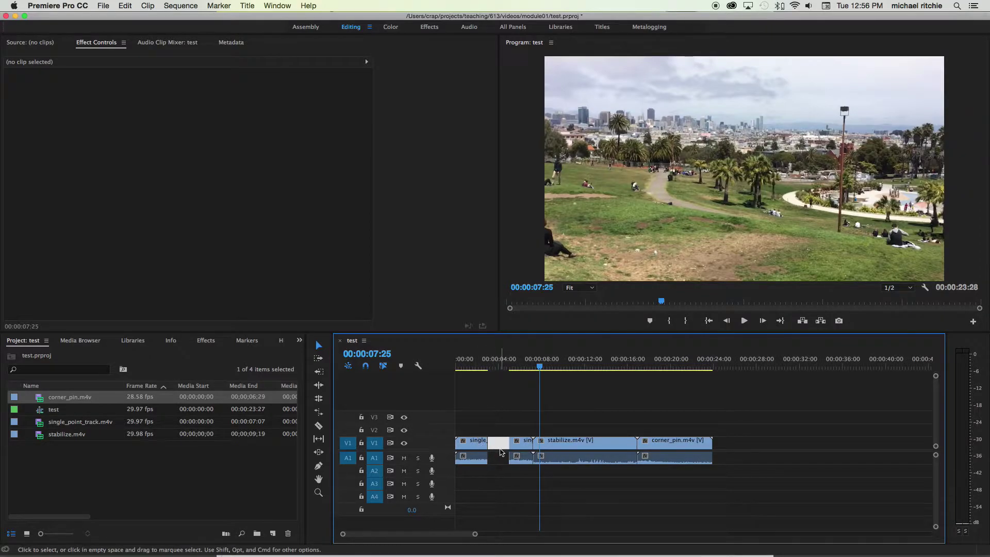
{"action": "key", "text": "Delete"}
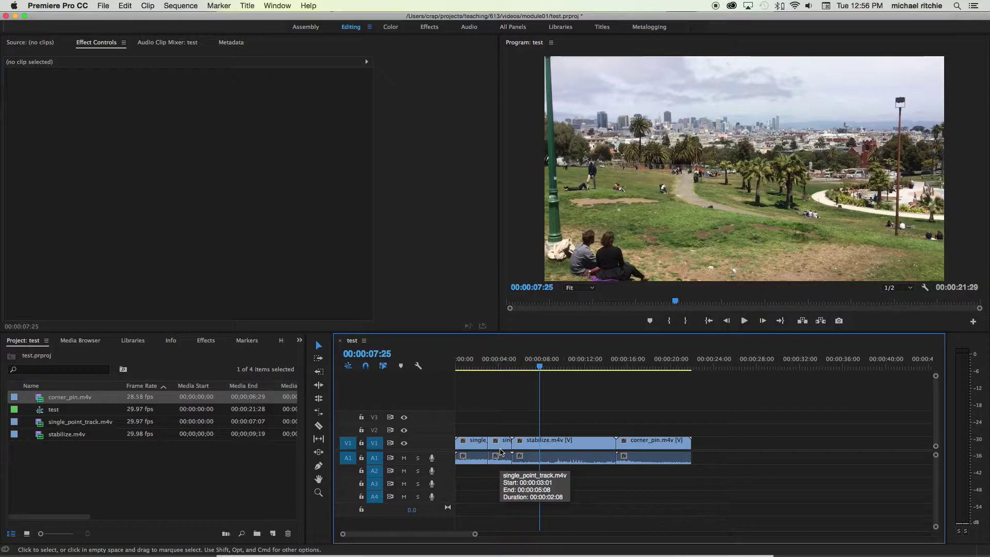